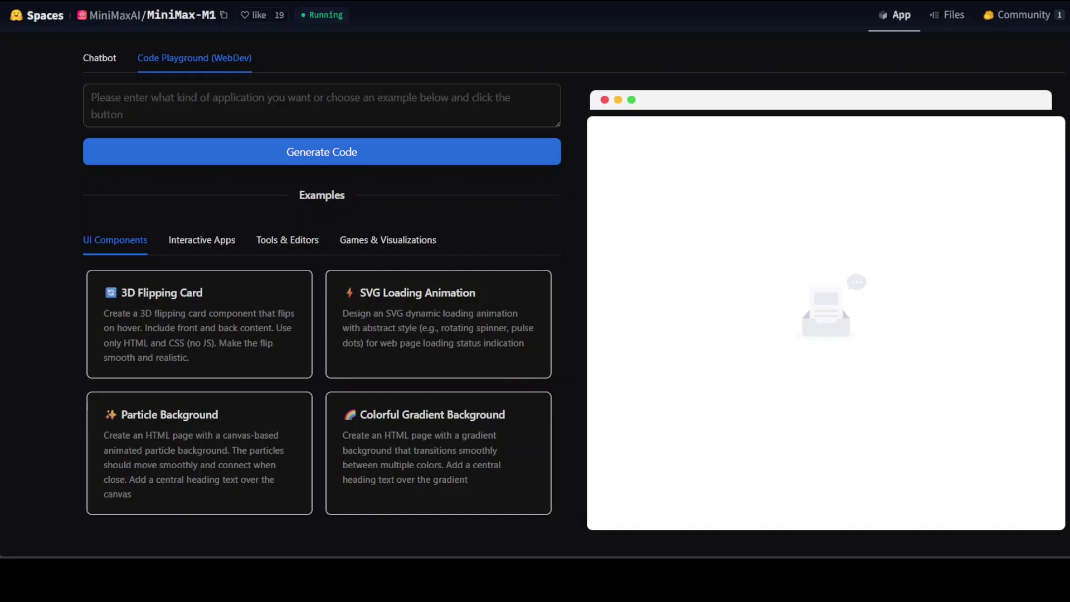
# Paste the tower defense game prompt into the Code Playground, enlarge the box, and generate code.
pyautogui.click(326, 103)
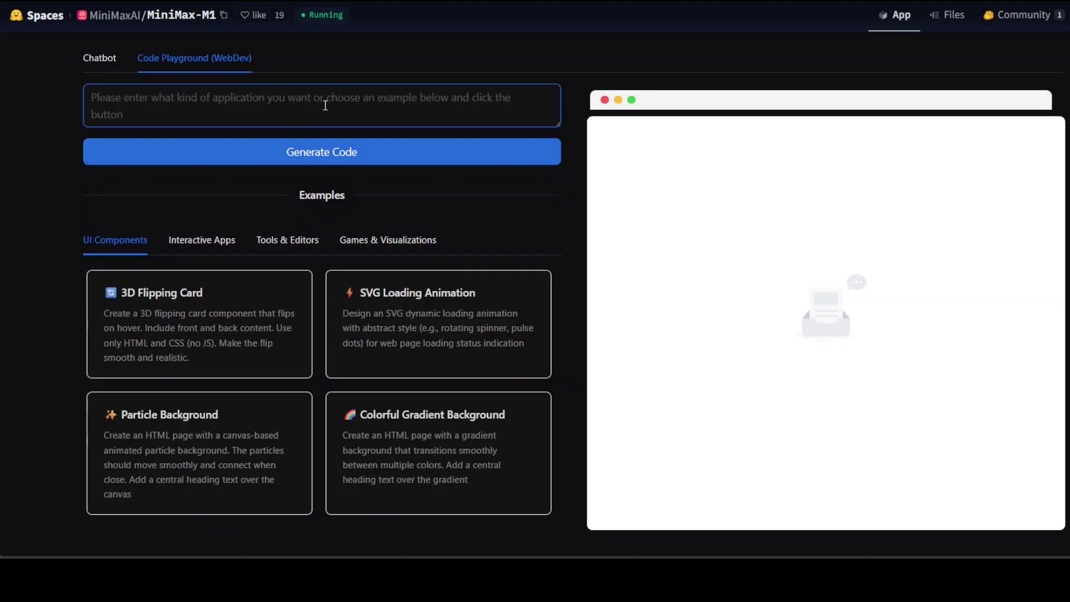
pyautogui.hotkey('ctrl', 'v')
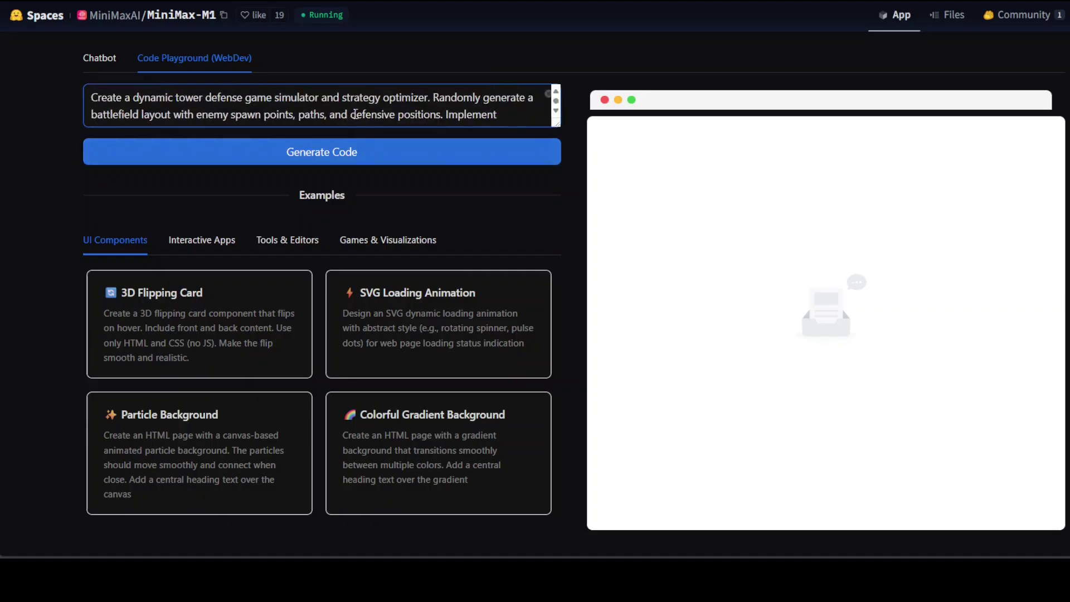
pyautogui.moveTo(558, 126); pyautogui.dragTo(559, 305)
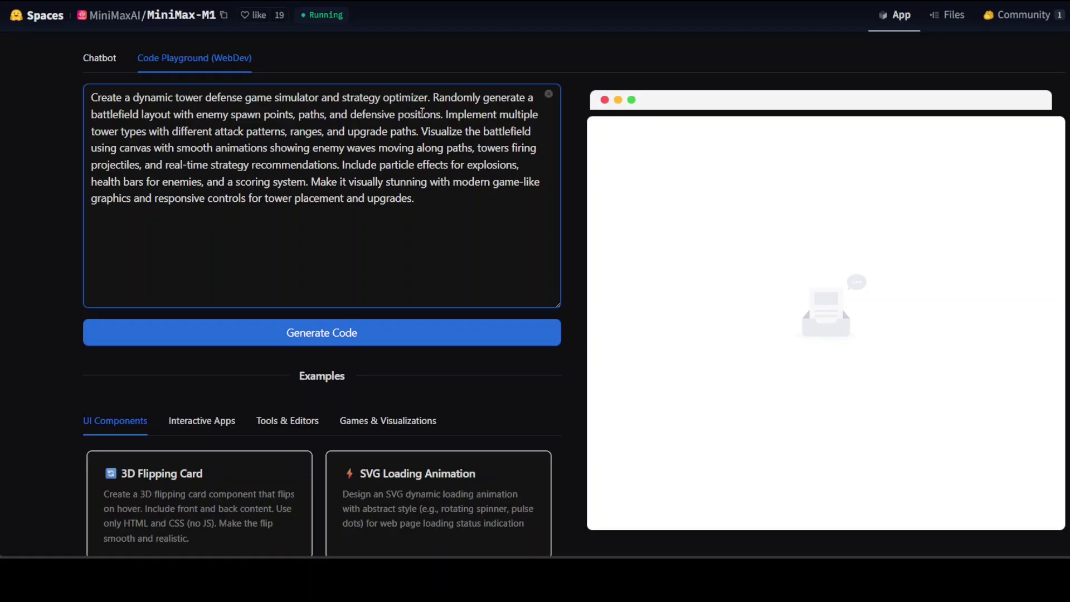
pyautogui.click(316, 342)
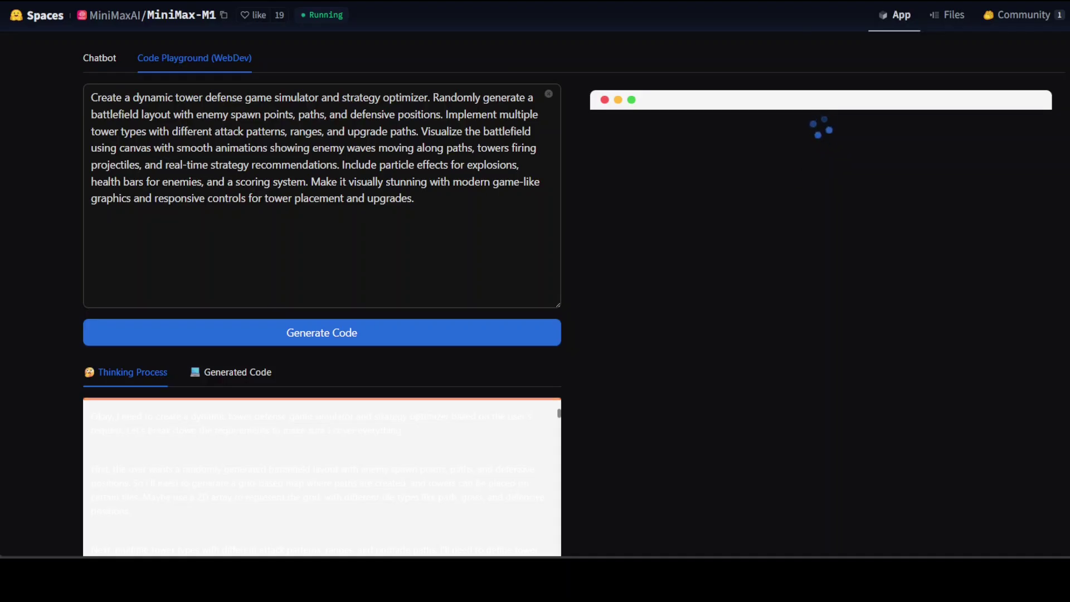
# Read through the streamed Thinking Process by scrolling and dragging its scrollbar.
pyautogui.click(442, 160)
pyautogui.click(379, 183)
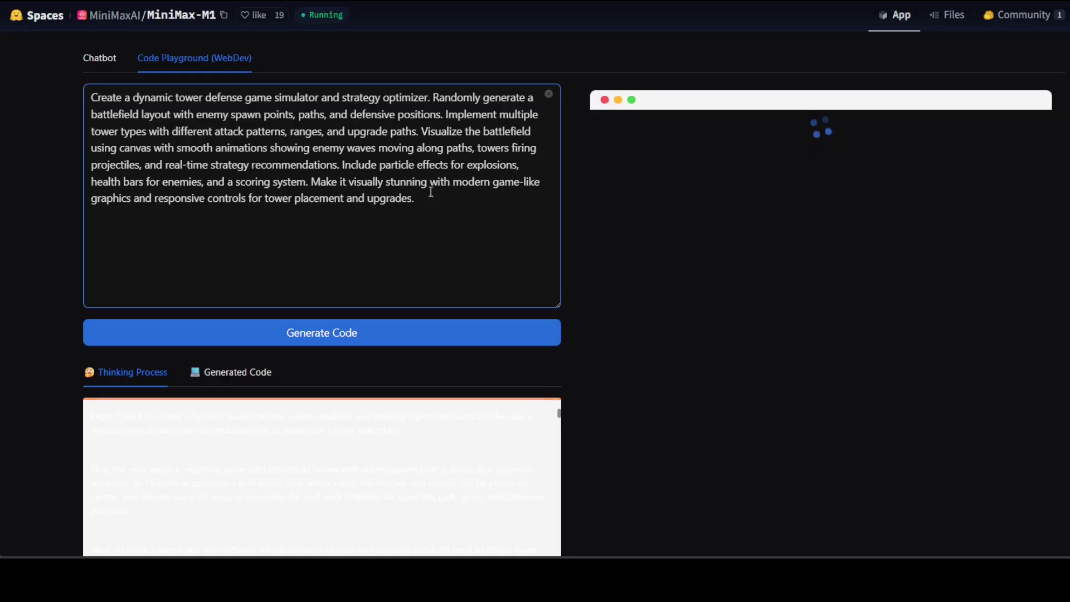
pyautogui.scroll(-5, 423, 222)
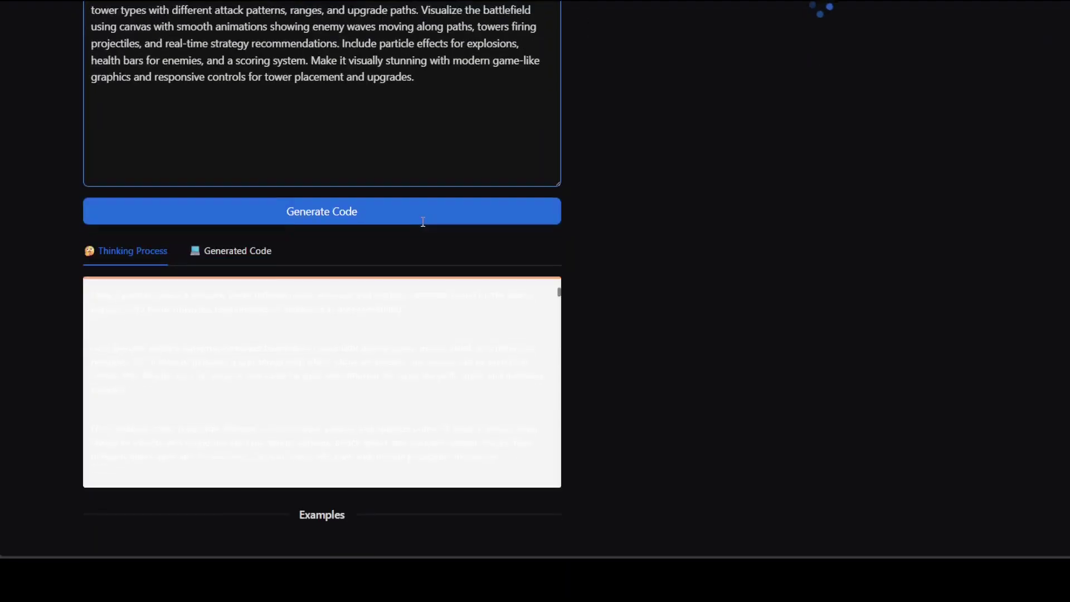
pyautogui.moveTo(563, 111); pyautogui.dragTo(556, 68)
pyautogui.scroll(1, 350, 219)
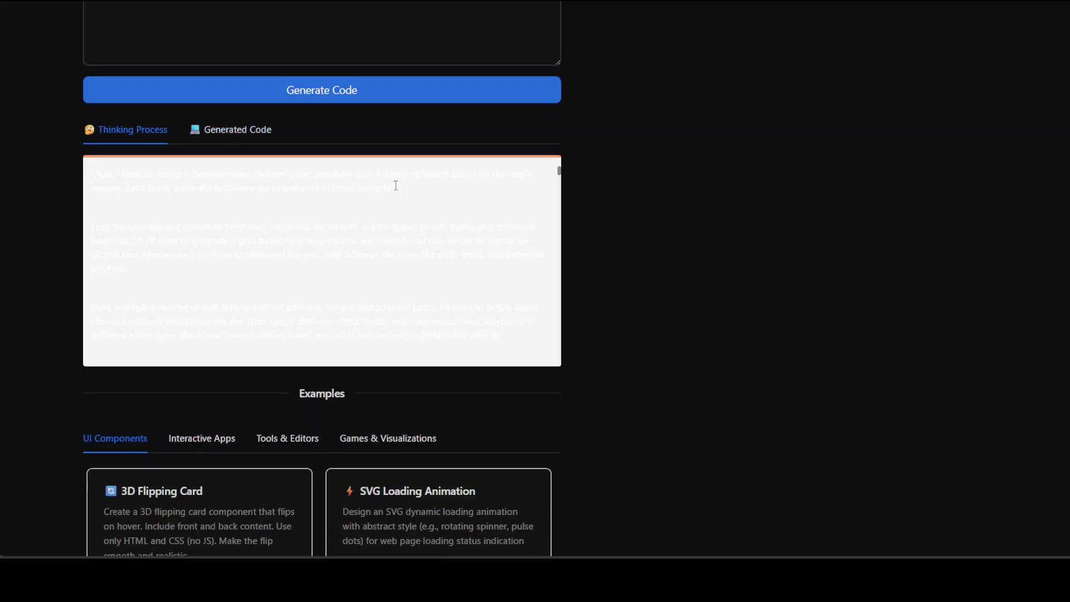
pyautogui.scroll(4, 265, 208)
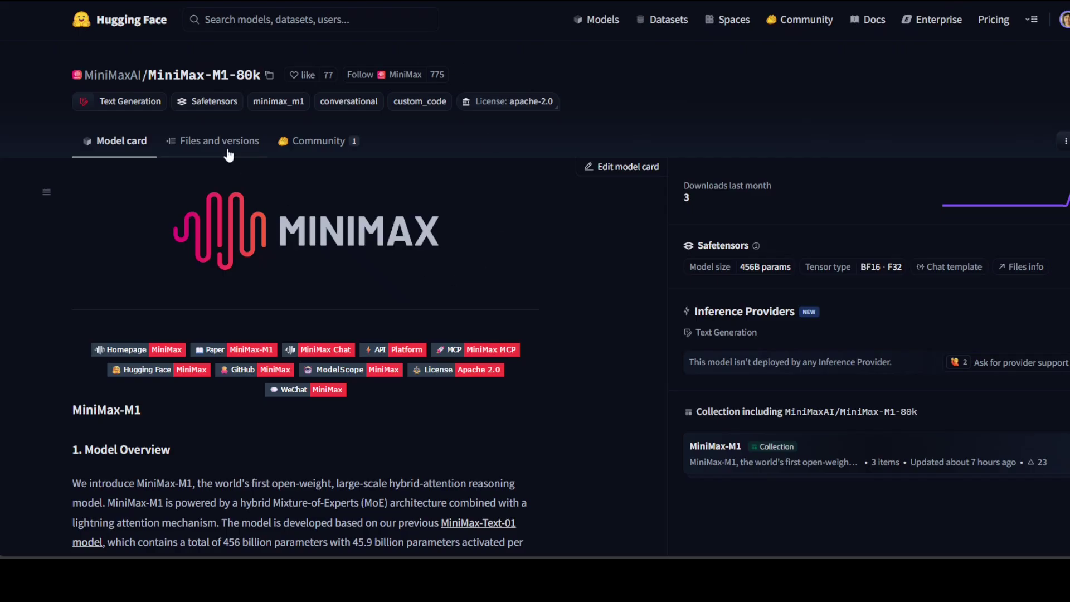
pyautogui.scroll(-8, 613, 301)
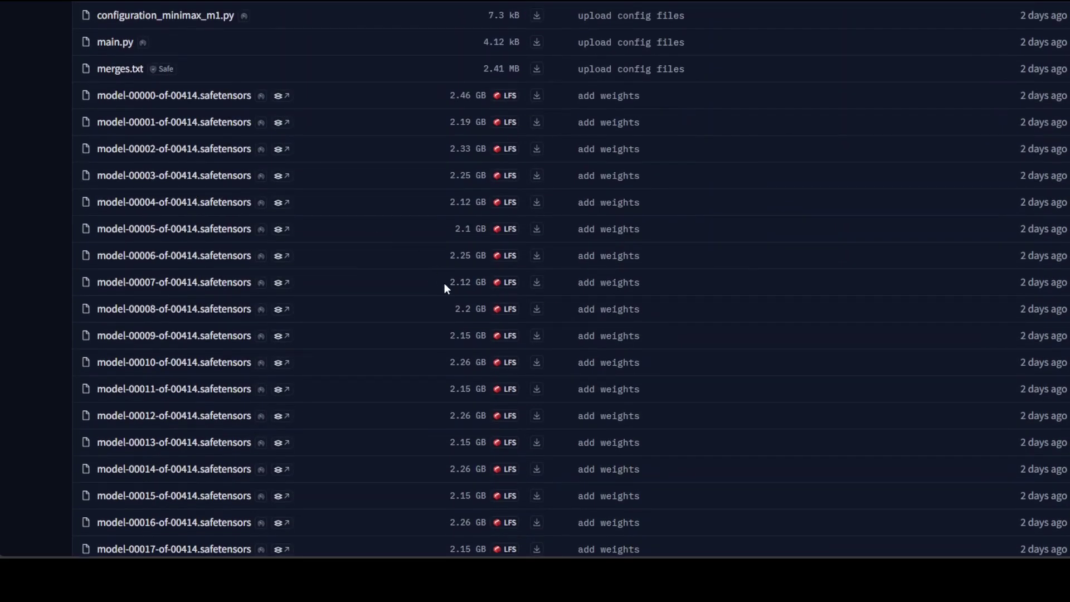
pyautogui.scroll(8, 445, 267)
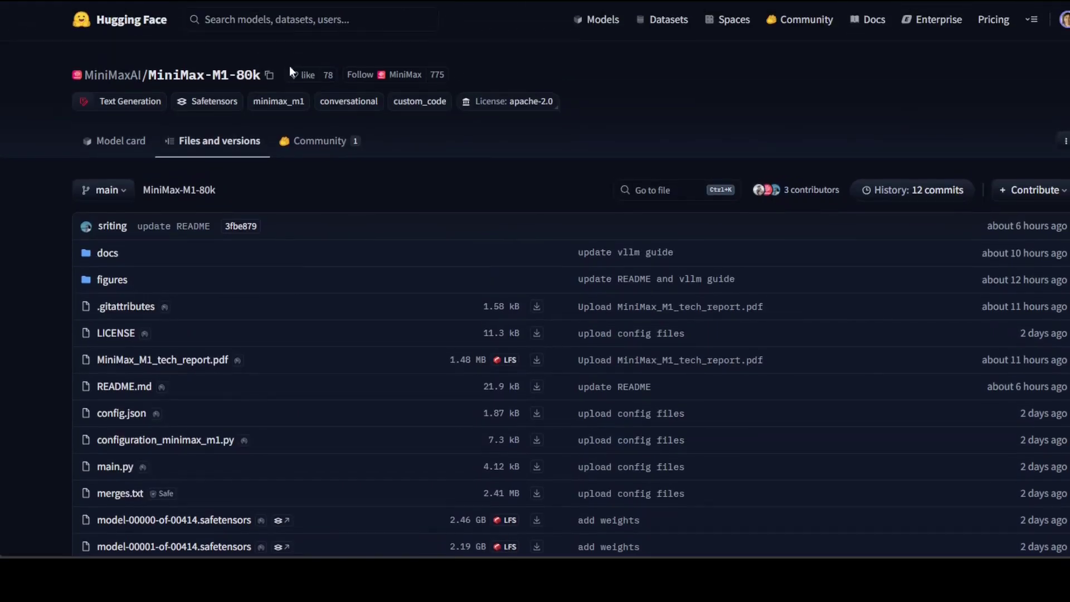
pyautogui.click(119, 147)
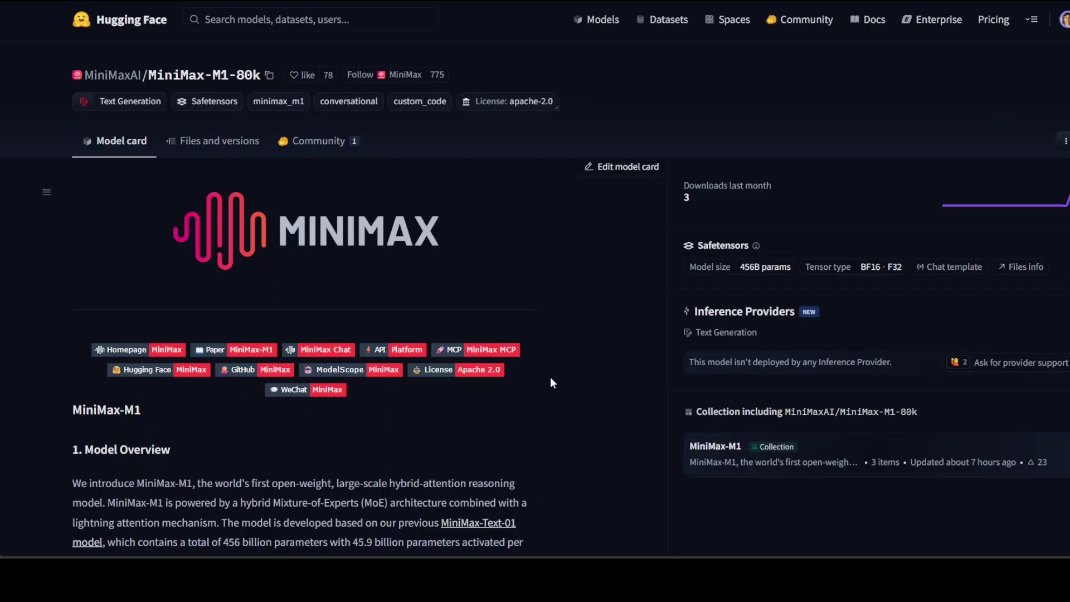
# Scroll the model card down to the benchmark accuracy chart and back.
pyautogui.scroll(-15, 504, 413)
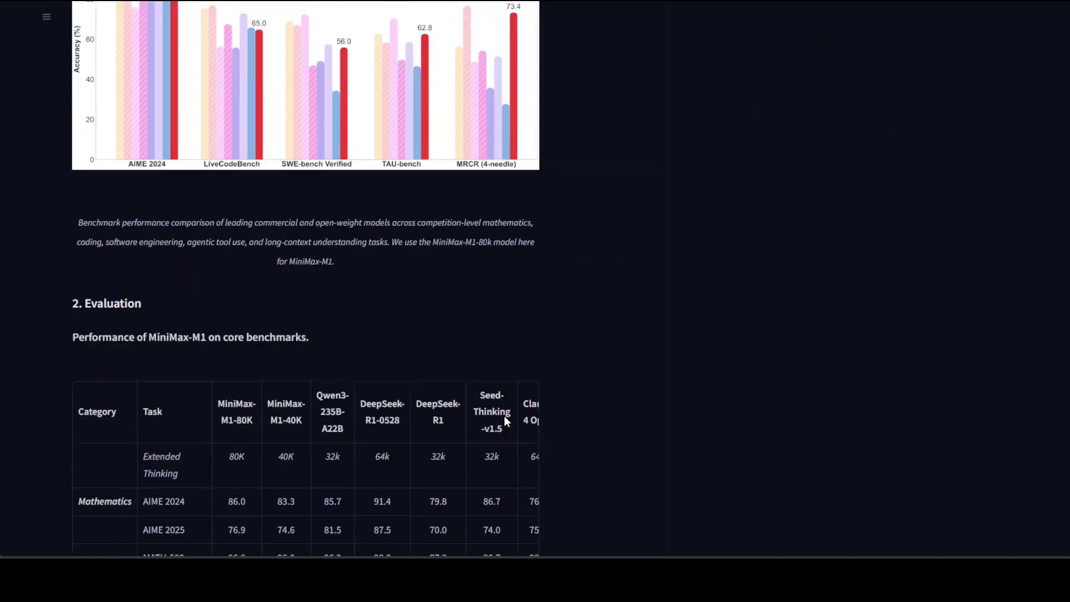
pyautogui.scroll(3, 505, 418)
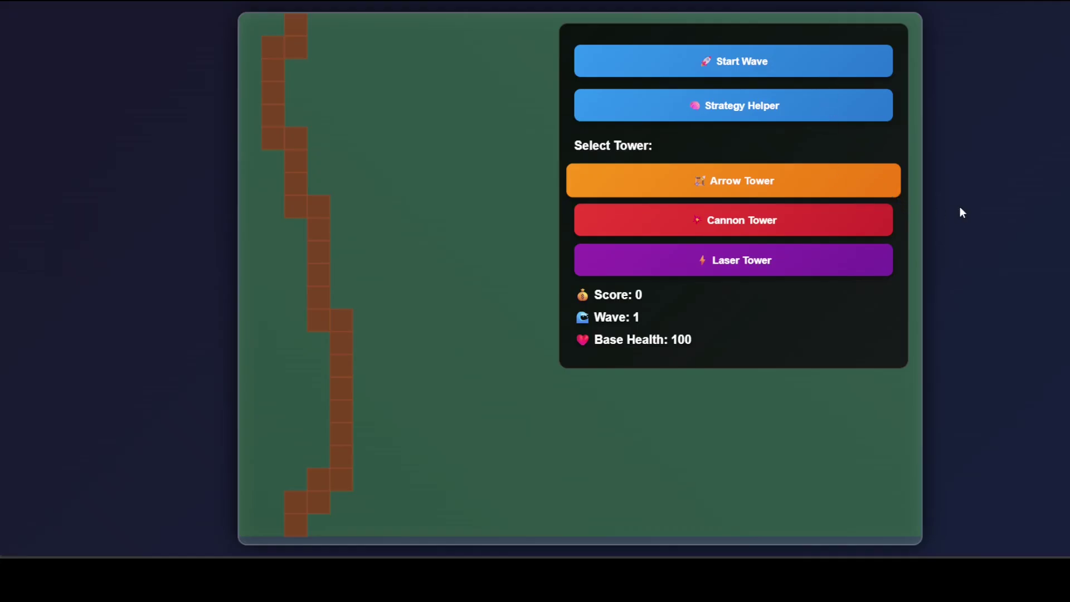
# Start wave 1 and place two arrow towers and two laser towers beside the path.
pyautogui.click(750, 65)
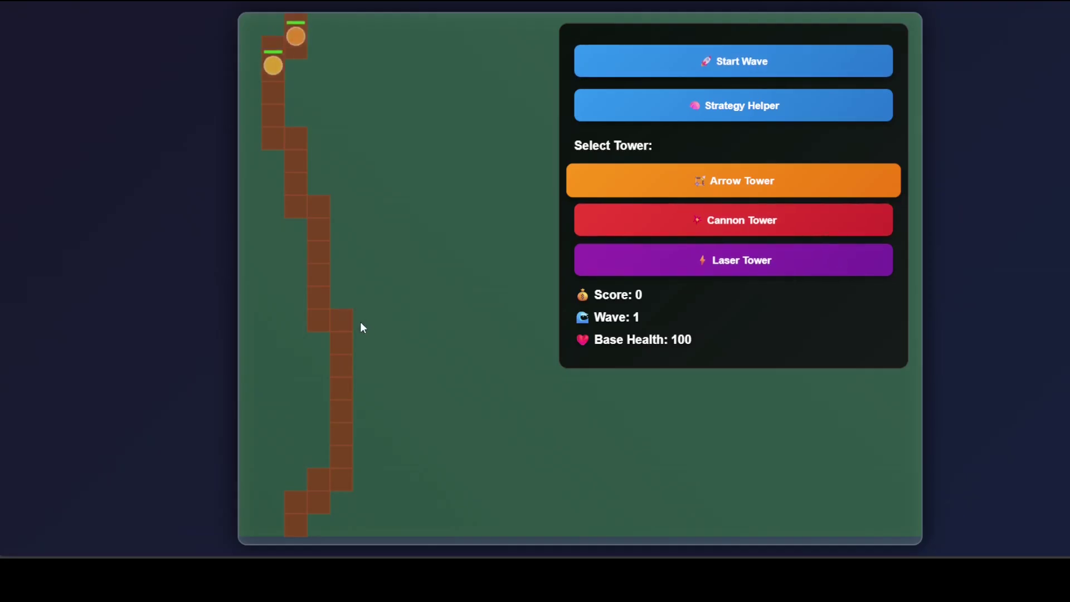
pyautogui.click(341, 296)
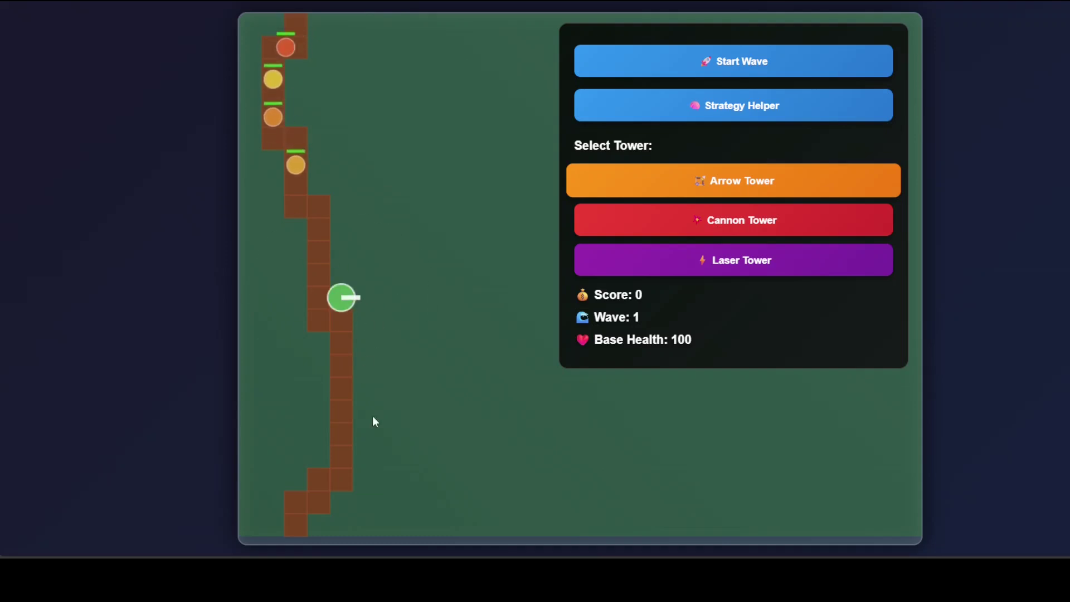
pyautogui.click(375, 453)
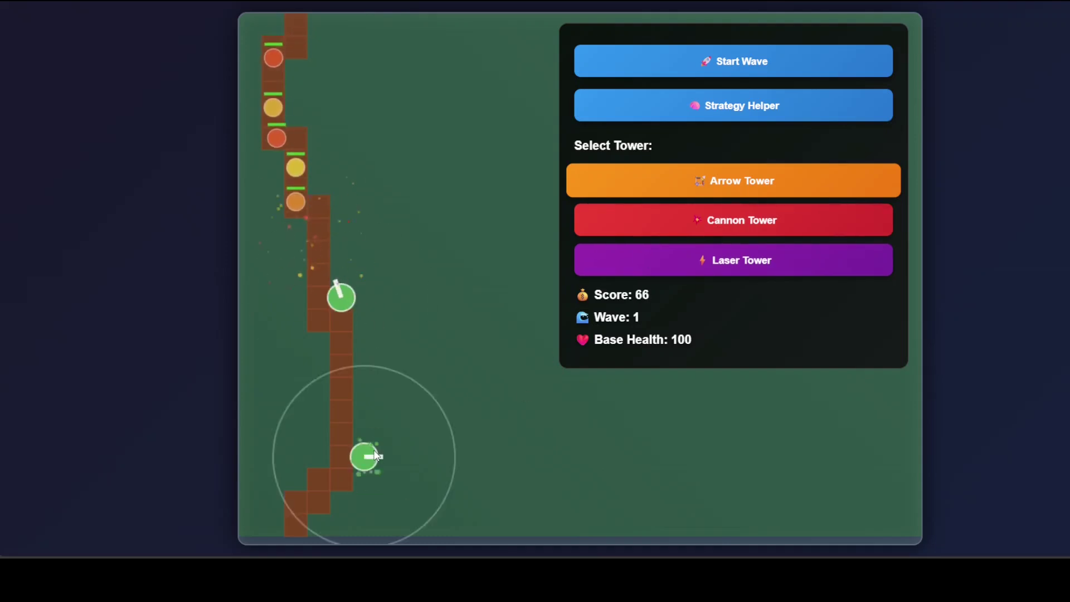
pyautogui.click(748, 264)
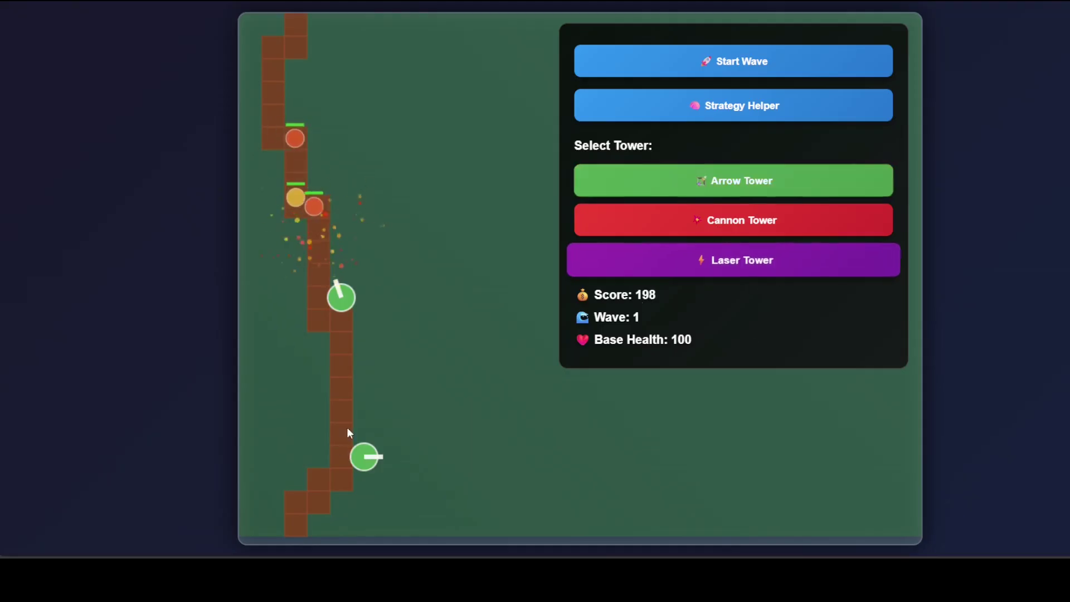
pyautogui.click(385, 390)
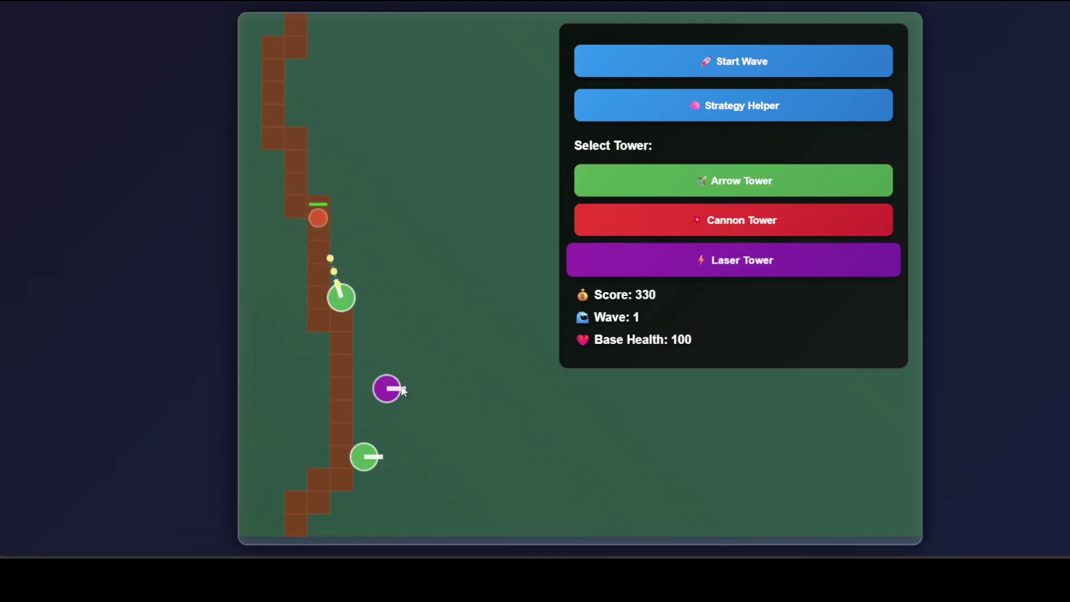
pyautogui.click(364, 366)
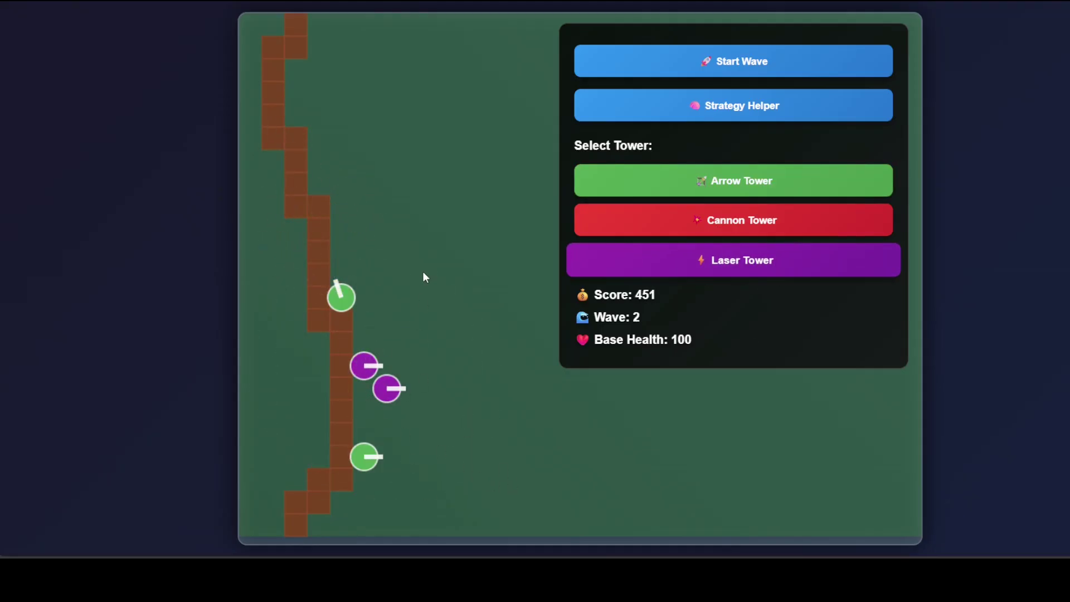
# Launch waves 2 and 3 and add another arrow tower beside the path.
pyautogui.click(772, 63)
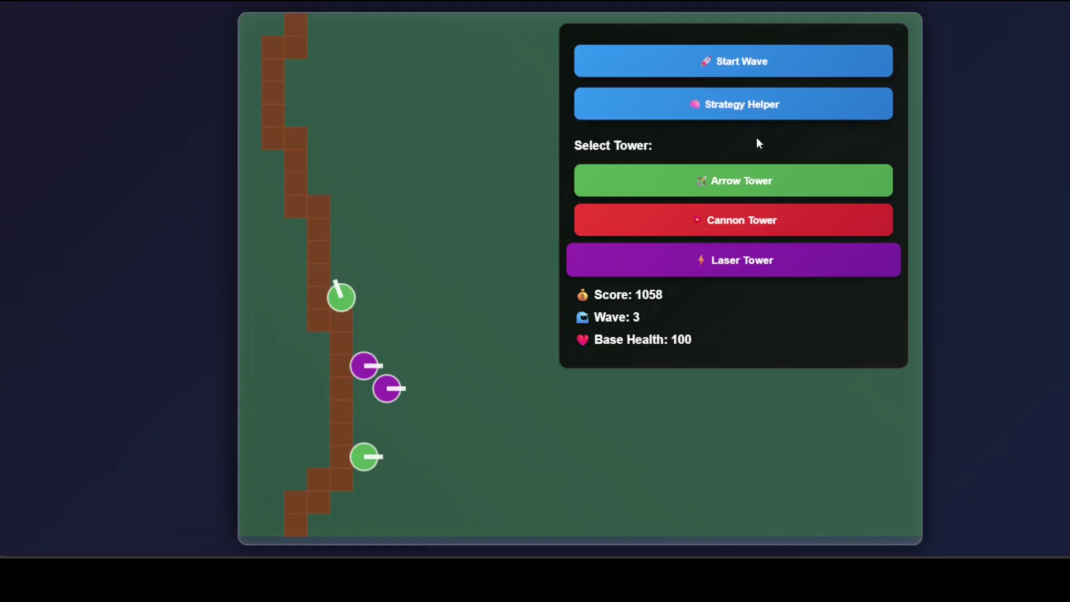
pyautogui.click(772, 65)
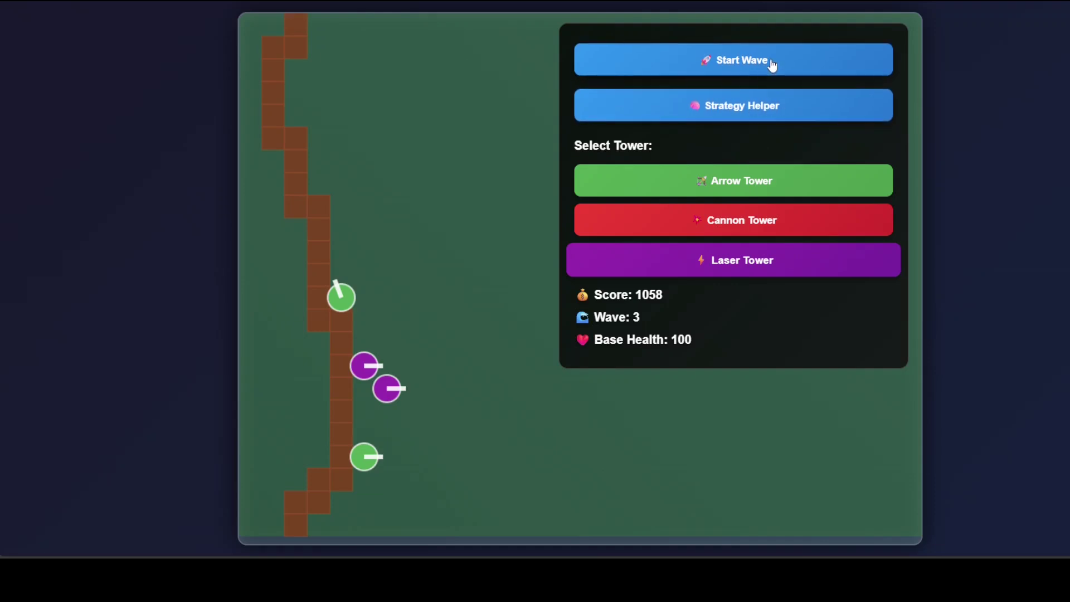
pyautogui.click(767, 187)
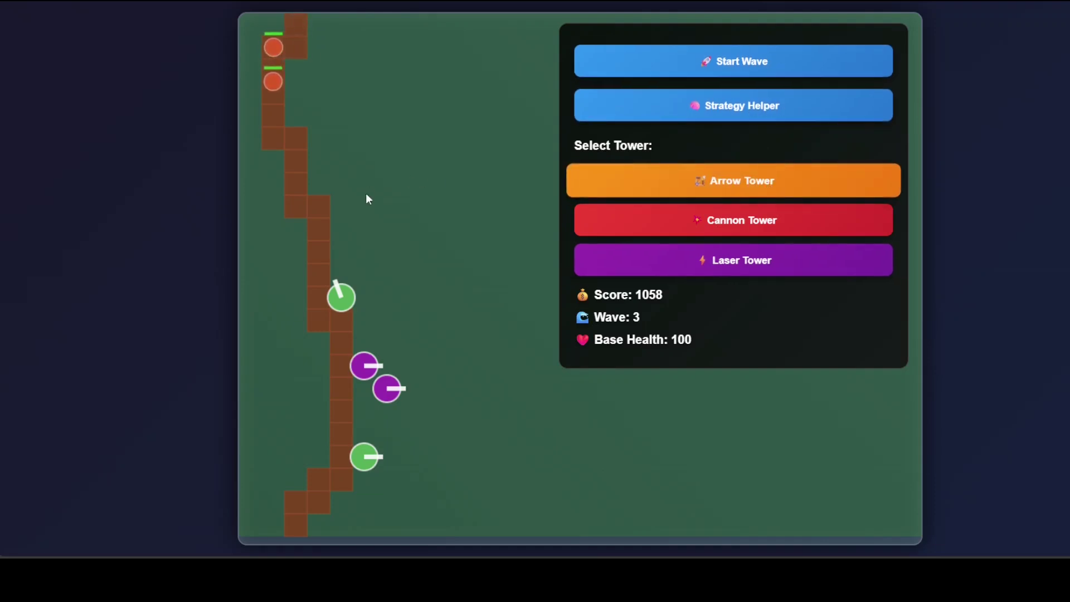
pyautogui.click(338, 231)
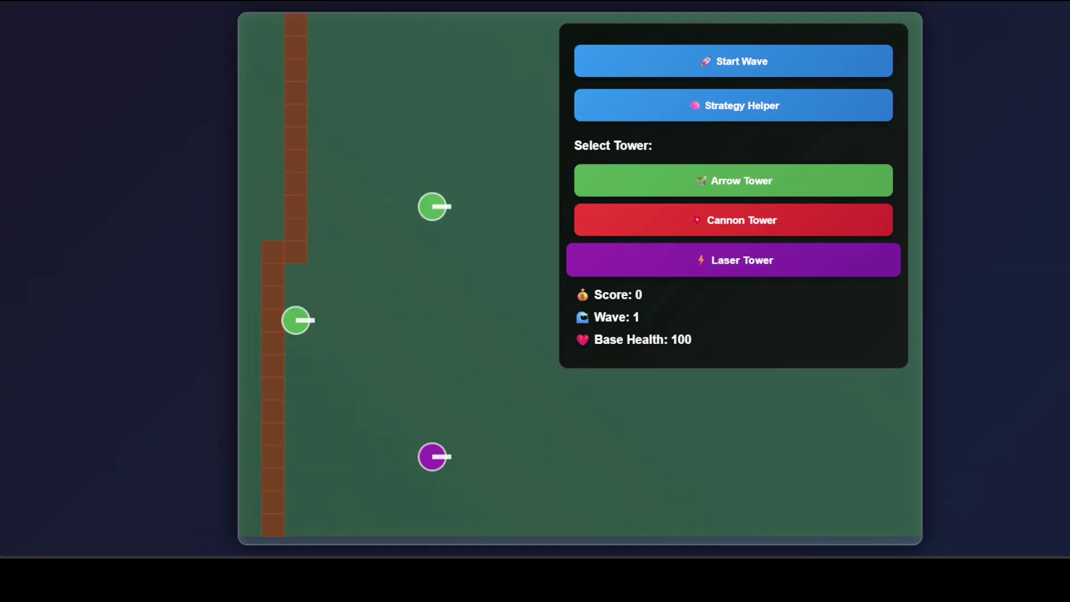
# Place two arrow towers on the new map and a laser tower next to the path.
pyautogui.click(691, 187)
pyautogui.click(412, 298)
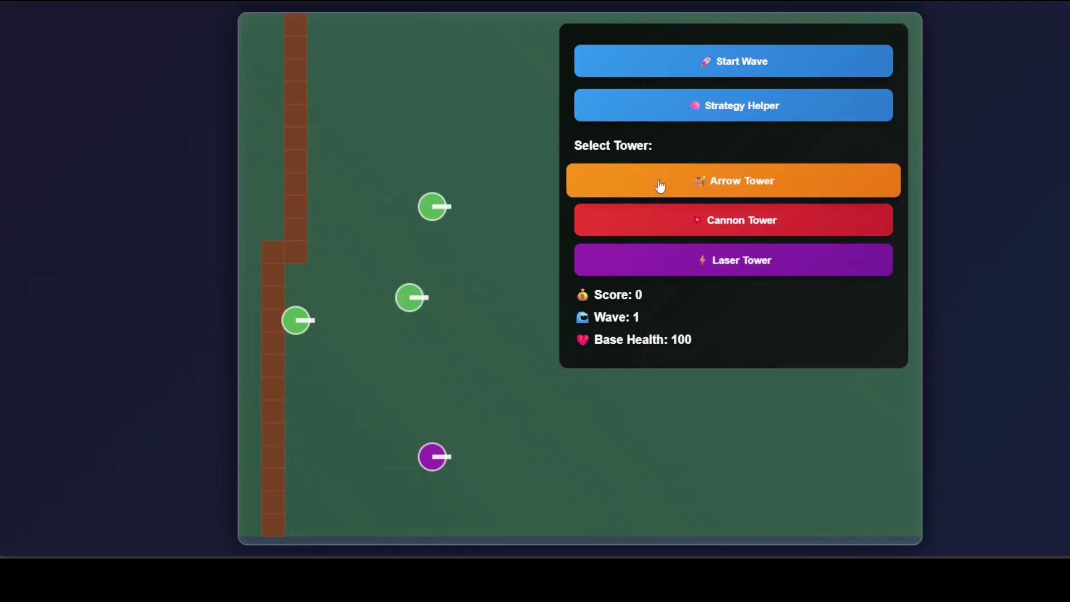
pyautogui.click(389, 115)
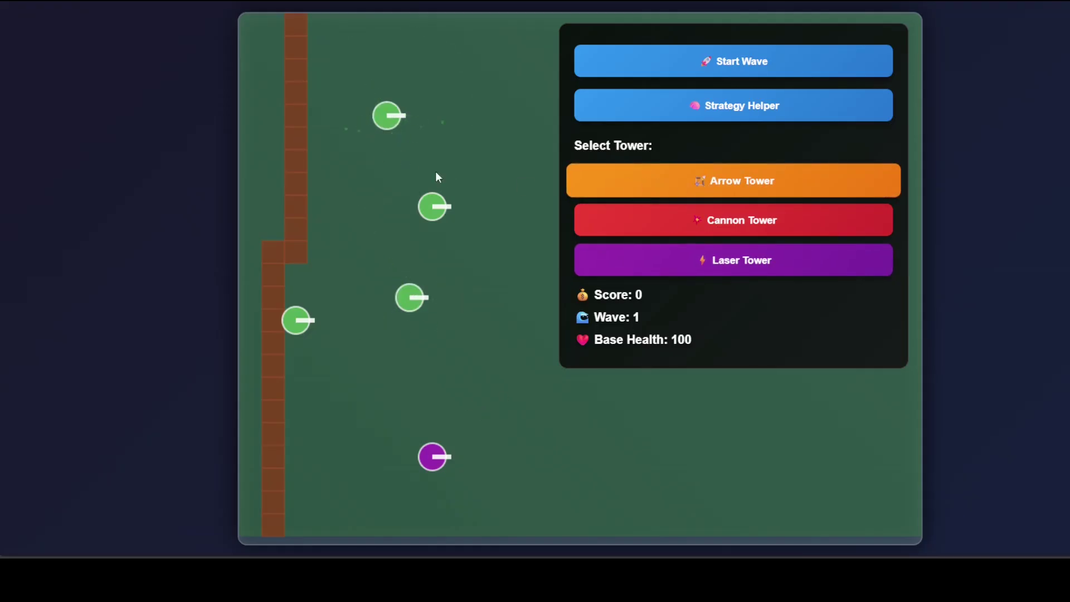
pyautogui.click(639, 270)
pyautogui.click(365, 365)
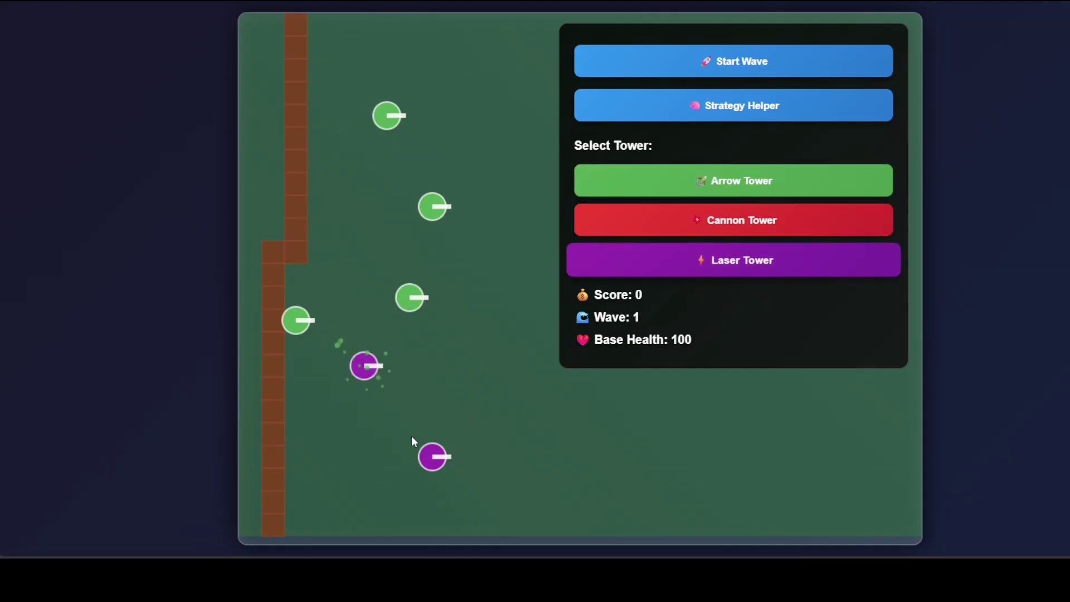
# Start wave 1 and add two more arrow towers along the lower path.
pyautogui.click(771, 67)
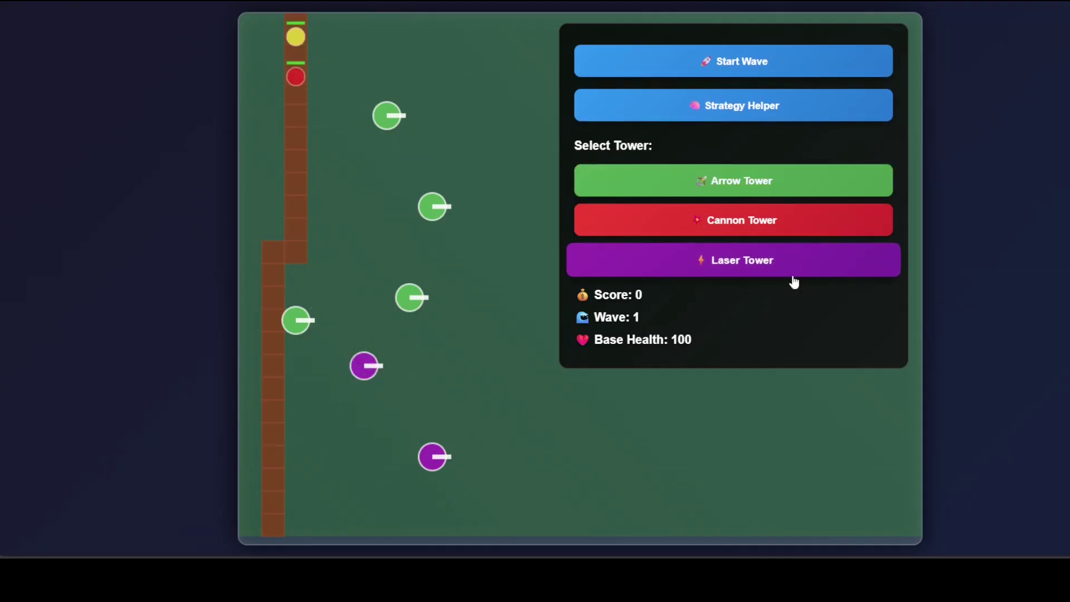
pyautogui.click(768, 194)
pyautogui.click(319, 412)
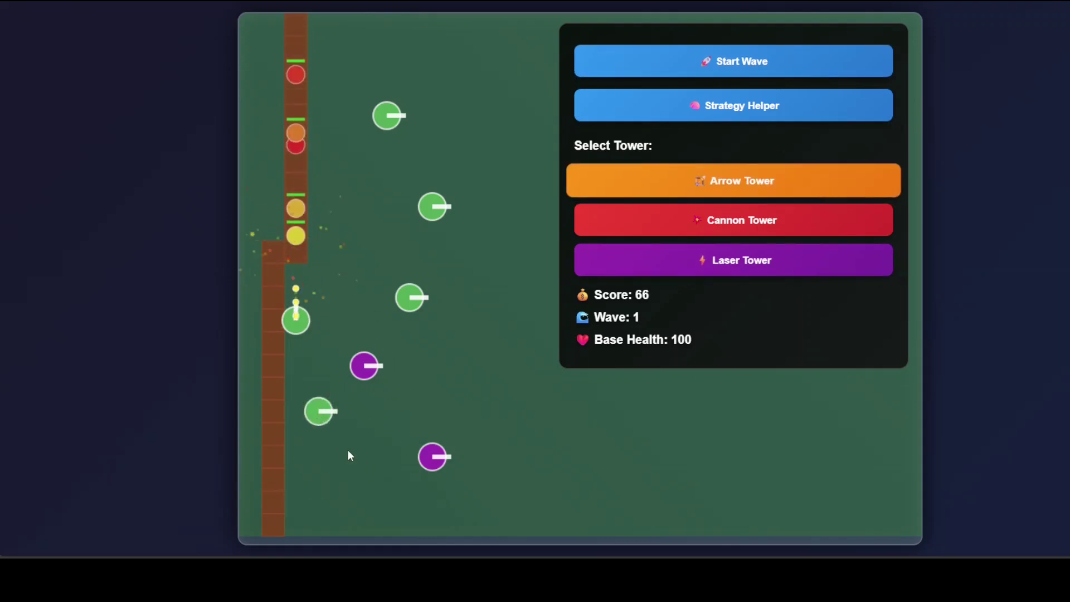
pyautogui.click(251, 457)
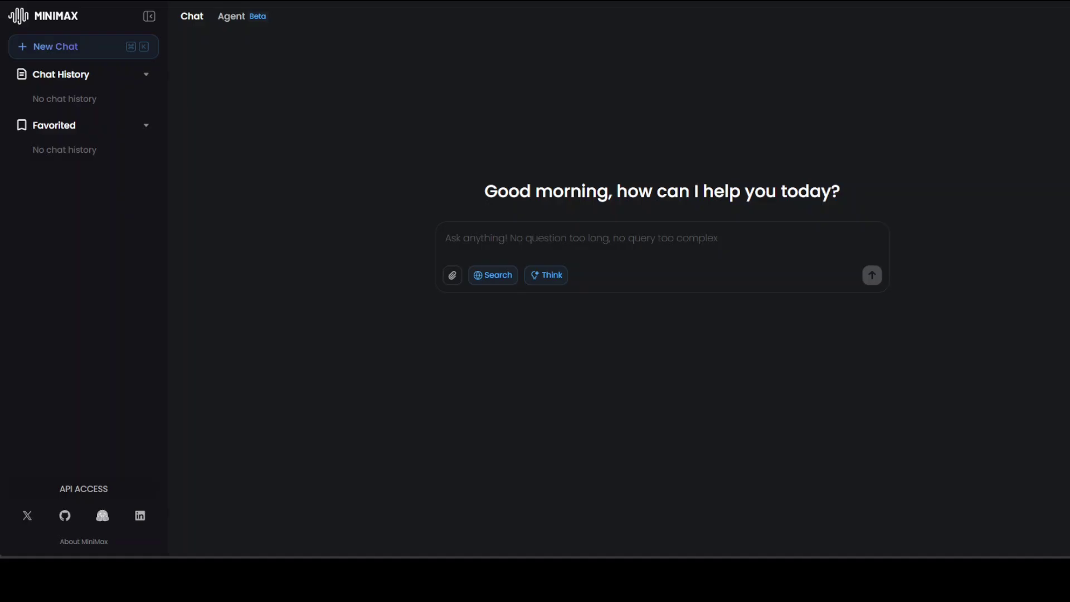
# Paste the 100-door game-show probability question into the MiniMax Chat message box.
pyautogui.click(580, 241)
pyautogui.write("In a game show, there are 100 doors with prizes behind 3 of them. You pick door #1. The host then opens 97 doors that don't have prizes, leaving yours and 2 others closed. You can now switch to one of the 2 remaining doors or stay. What's your optimal strategy and why? Calculate exact probabilities.")
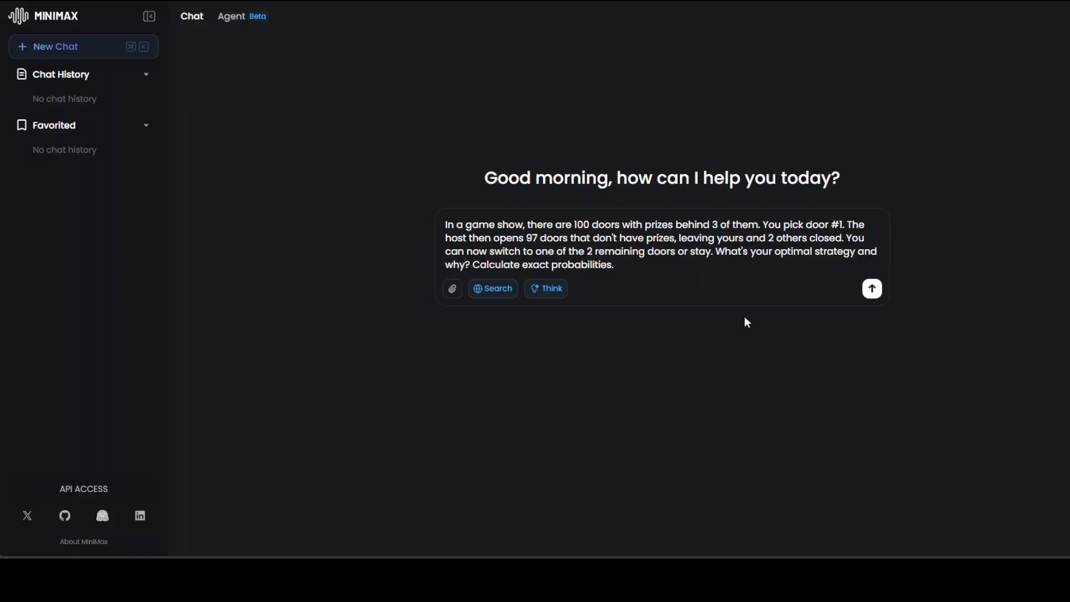
# Submit the 100-door question so the model starts its Think reasoning.
pyautogui.click(872, 289)
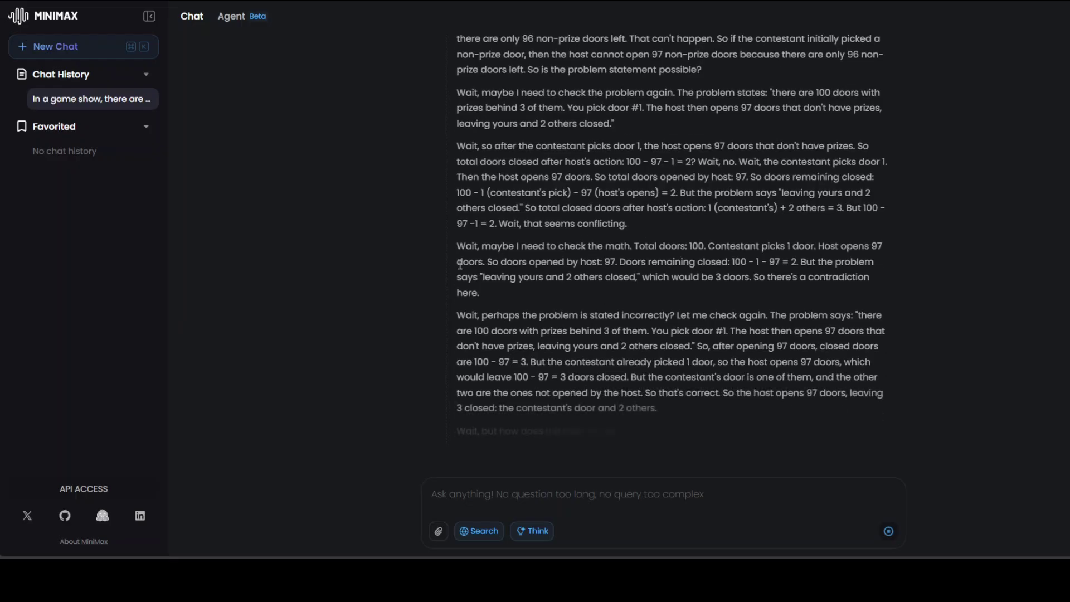
# Highlight the door-count contradiction in the reasoning while the response keeps streaming.
pyautogui.moveTo(459, 248); pyautogui.dragTo(647, 283)
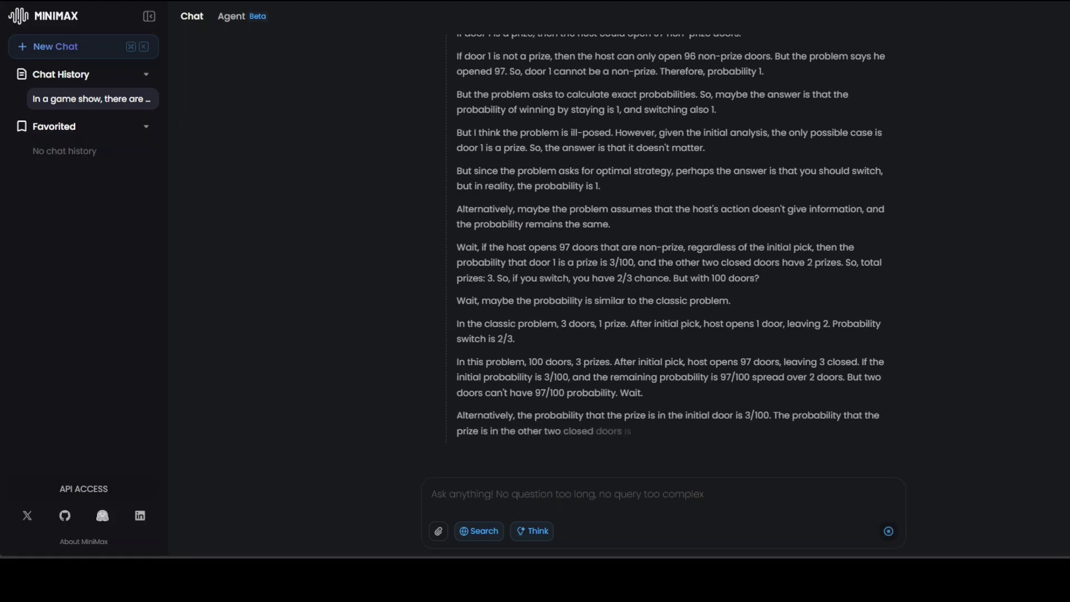
# Highlight the 'ill-posed', 'doesn't matter' and 'switch' conclusions, then scroll to the latest reasoning.
pyautogui.moveTo(456, 119); pyautogui.dragTo(692, 91)
pyautogui.scroll(2, 701, 201)
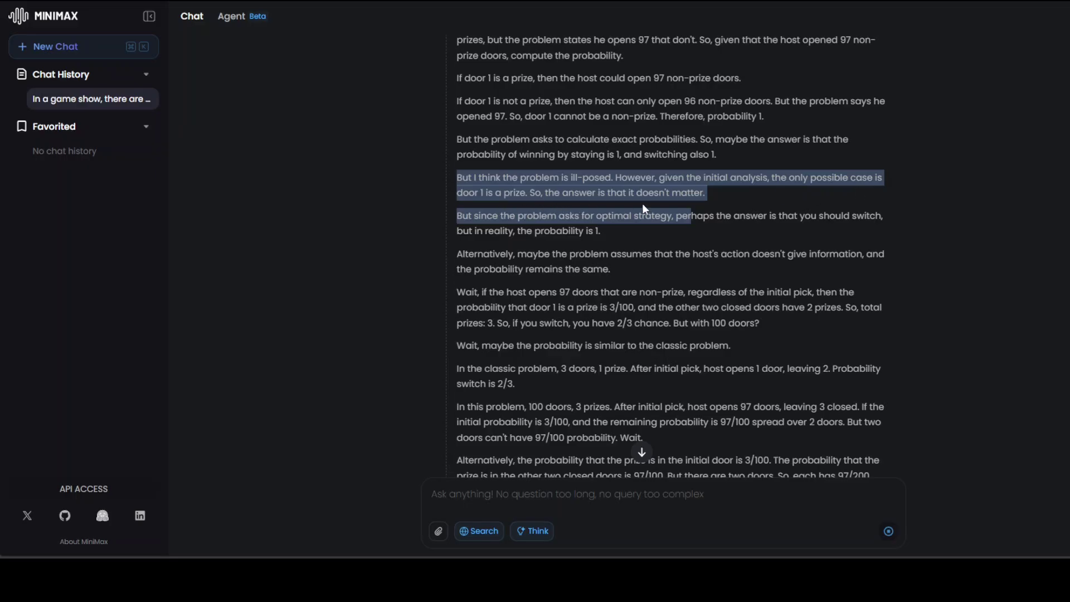
pyautogui.click(663, 199)
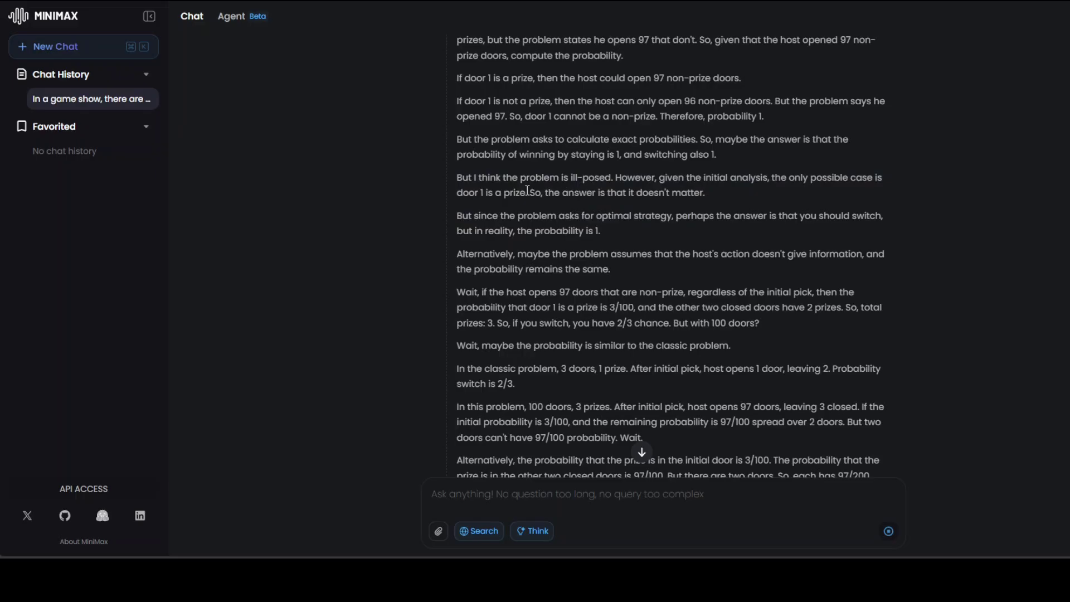
pyautogui.moveTo(530, 191); pyautogui.dragTo(719, 193)
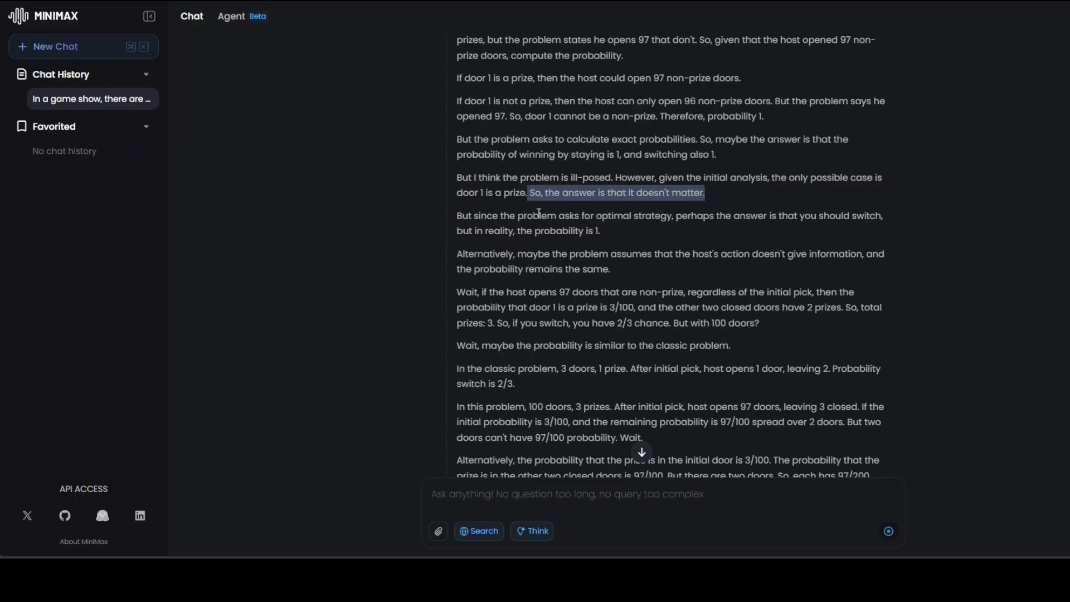
pyautogui.moveTo(517, 218); pyautogui.dragTo(639, 234)
pyautogui.scroll(-10, 720, 281)
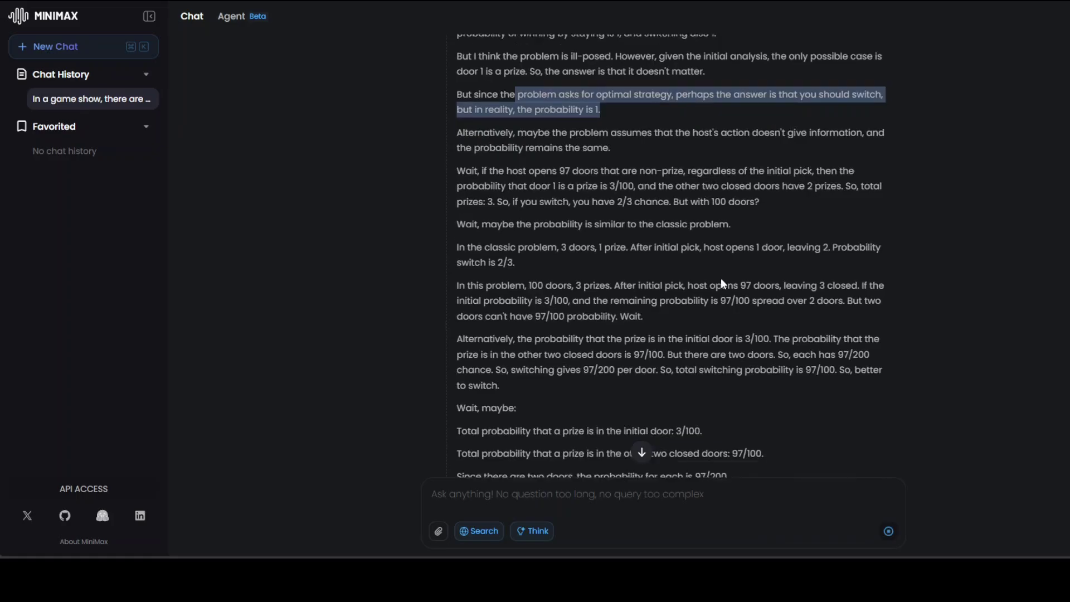